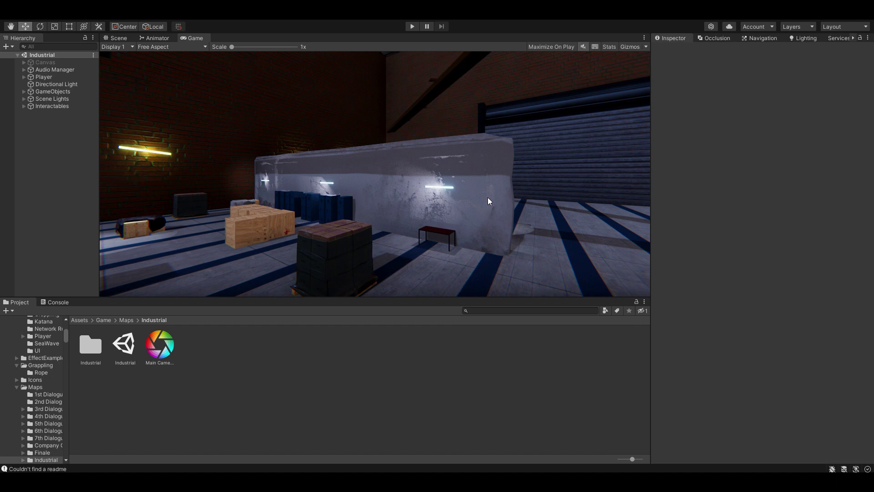
Run play mode briefly, then create a new empty GameObject in the Hierarchy
{"action": "left_click", "coordinate": [415, 27]}
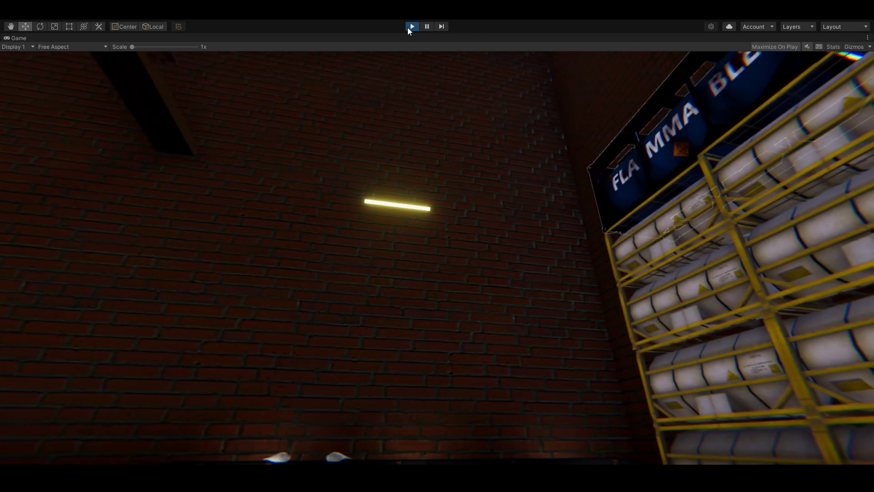
{"action": "left_click", "coordinate": [412, 26]}
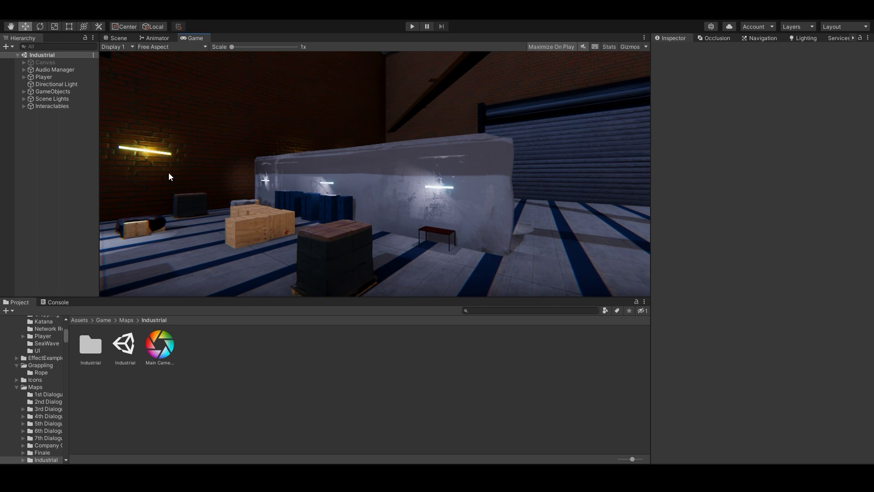
{"action": "right_click", "coordinate": [48, 132]}
{"action": "left_click", "coordinate": [98, 244]}
Add the Frustum Culling script to it and toggle Auto Catch Camera off and back on
{"action": "left_click", "coordinate": [769, 121]}
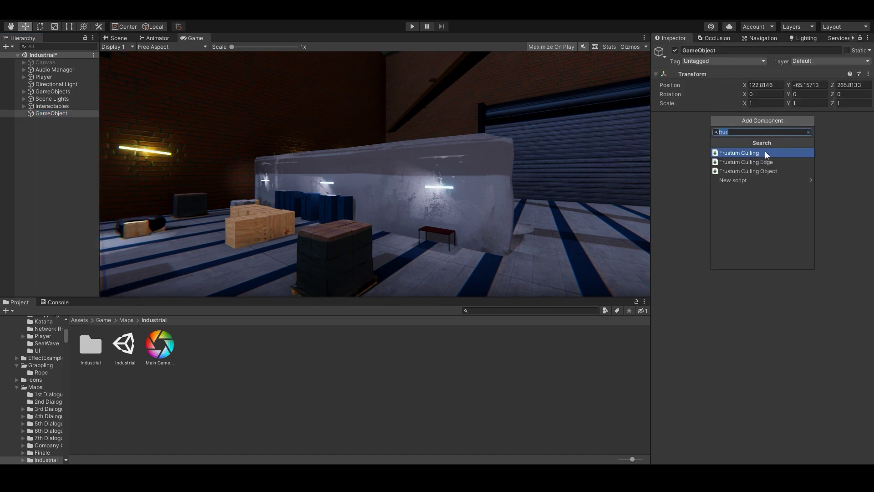
{"action": "left_click", "coordinate": [764, 153]}
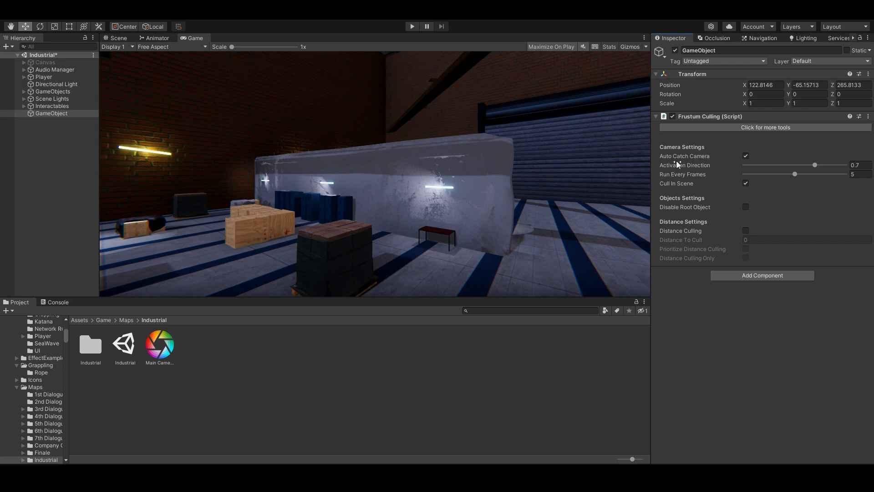
{"action": "mouse_move", "coordinate": [702, 163]}
{"action": "left_click", "coordinate": [746, 157]}
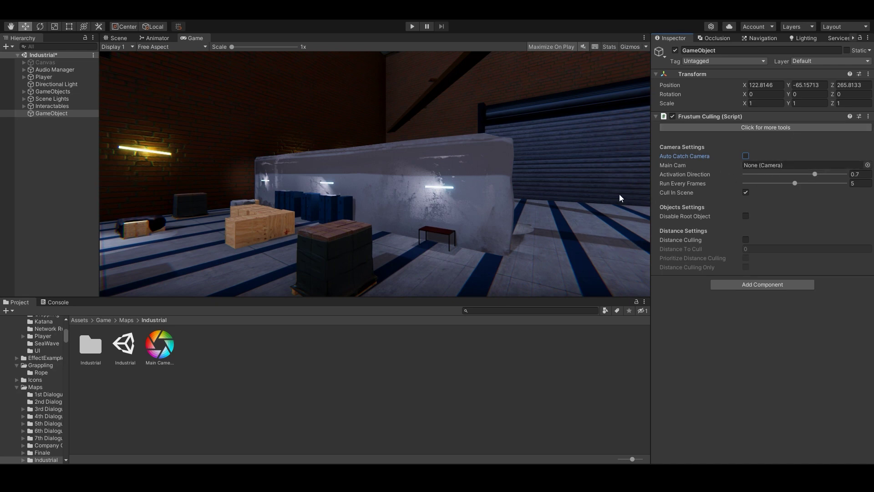
{"action": "left_click", "coordinate": [746, 157]}
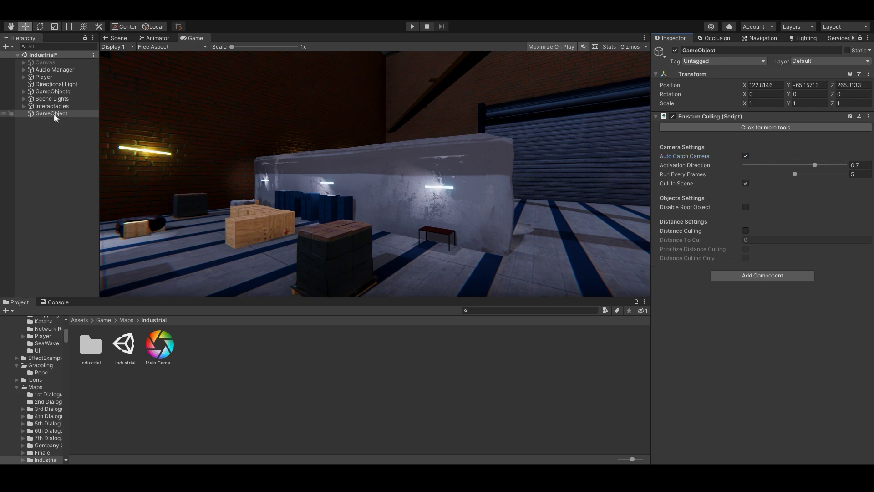
Add a Frustum Culling Object to Oil_tank_v1_yellow (2) and build its four edges
{"action": "left_click", "coordinate": [129, 38]}
{"action": "right_click_drag", "start_coordinate": [402, 210], "coordinate": [397, 180]}
{"action": "left_click", "coordinate": [391, 165]}
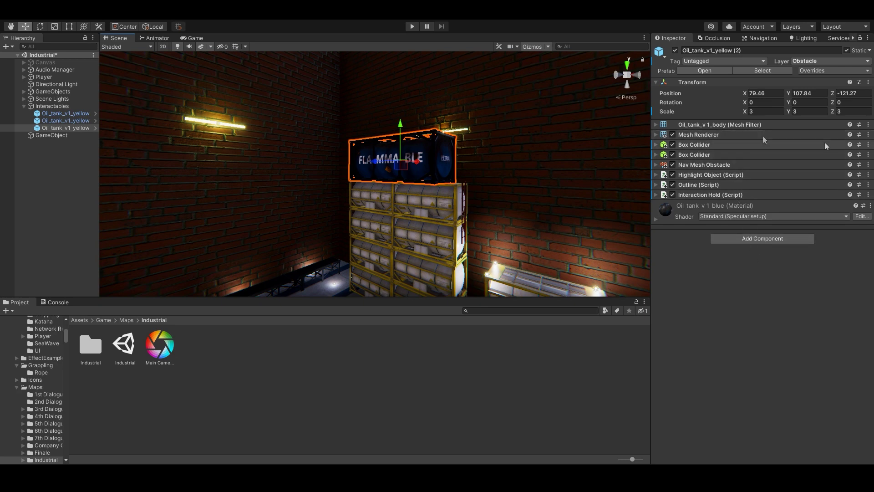
{"action": "left_click", "coordinate": [763, 240]}
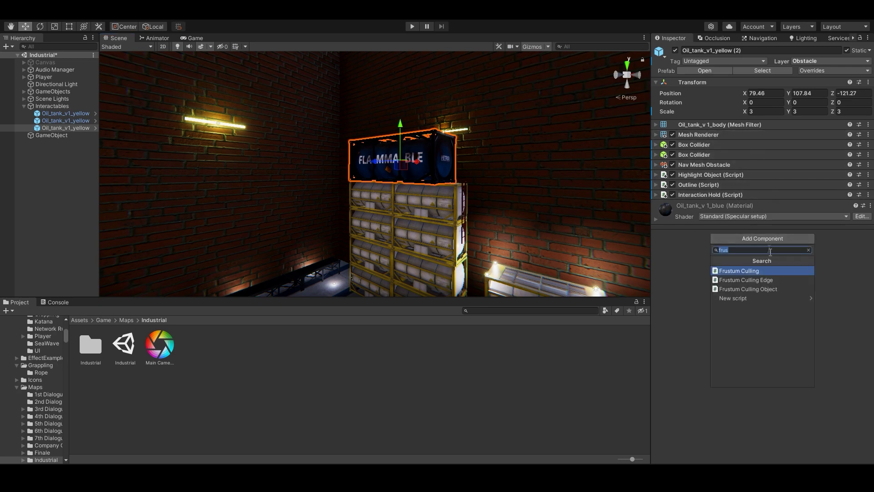
{"action": "left_click", "coordinate": [761, 291]}
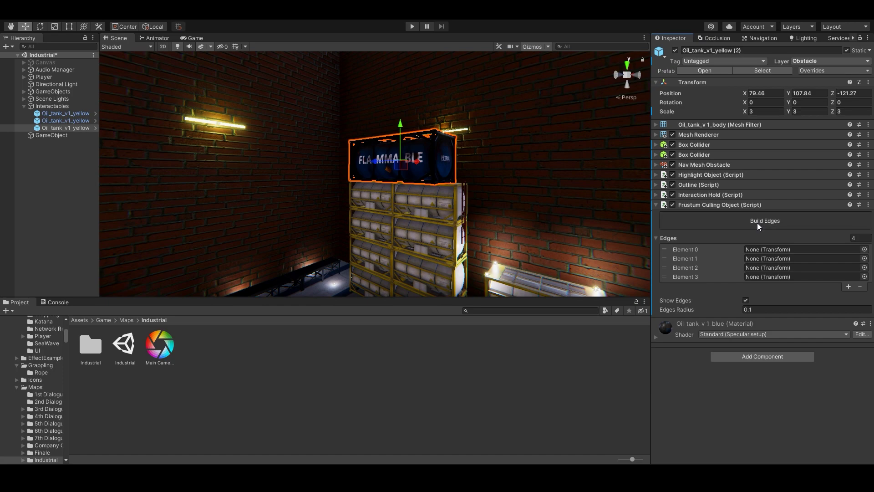
{"action": "left_click", "coordinate": [758, 223]}
Set Edges Radius to 0.55 and expand the tank to show its four edge children
{"action": "right_click_drag", "start_coordinate": [426, 206], "coordinate": [493, 257]}
{"action": "key", "text": "w"}
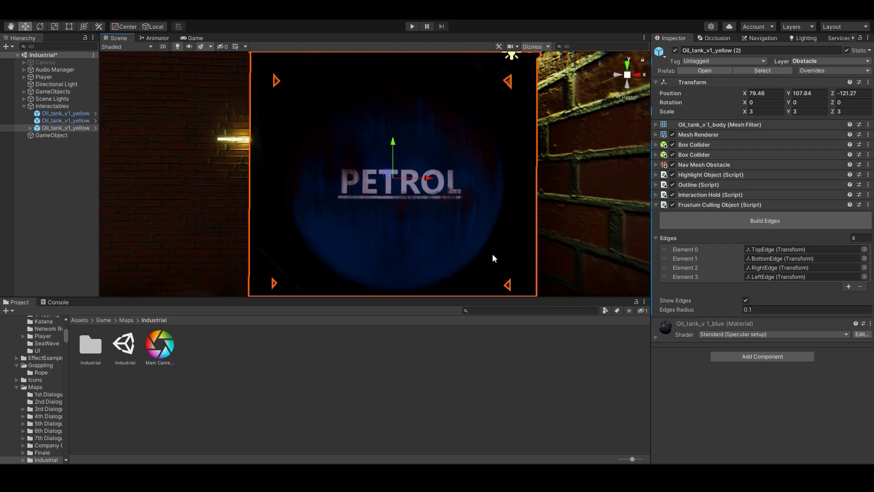
{"action": "left_click", "coordinate": [681, 311]}
{"action": "left_click_drag", "start_coordinate": [684, 310], "coordinate": [691, 311]}
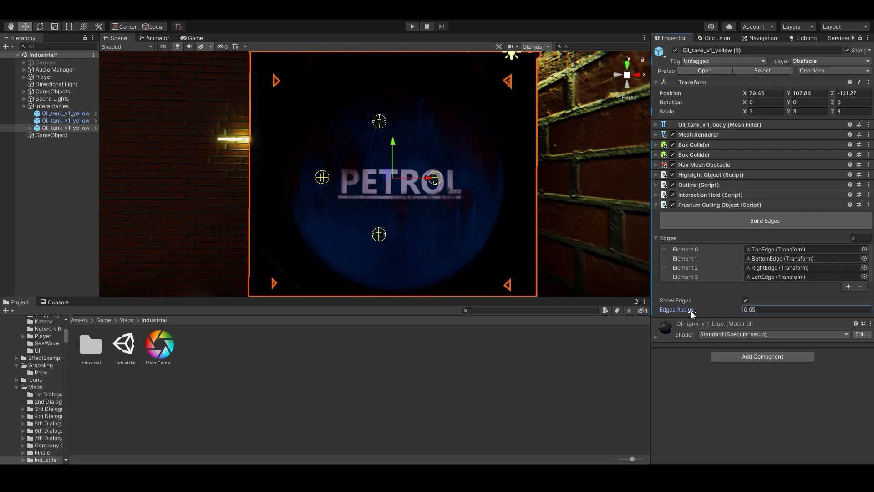
{"action": "right_click_drag", "start_coordinate": [434, 209], "coordinate": [336, 114]}
{"action": "key", "text": "a"}
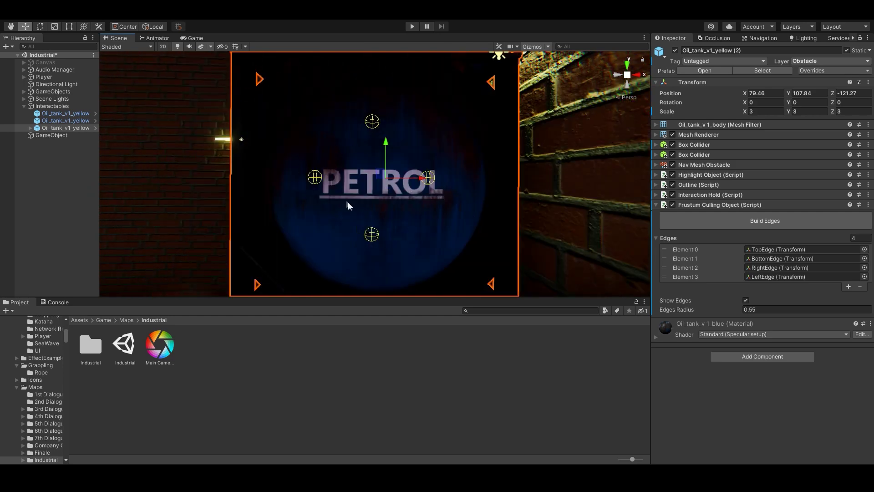
{"action": "right_click_drag", "start_coordinate": [346, 200], "coordinate": [444, 220]}
{"action": "scroll", "coordinate": [444, 220], "scroll_direction": "down", "scroll_amount": 3}
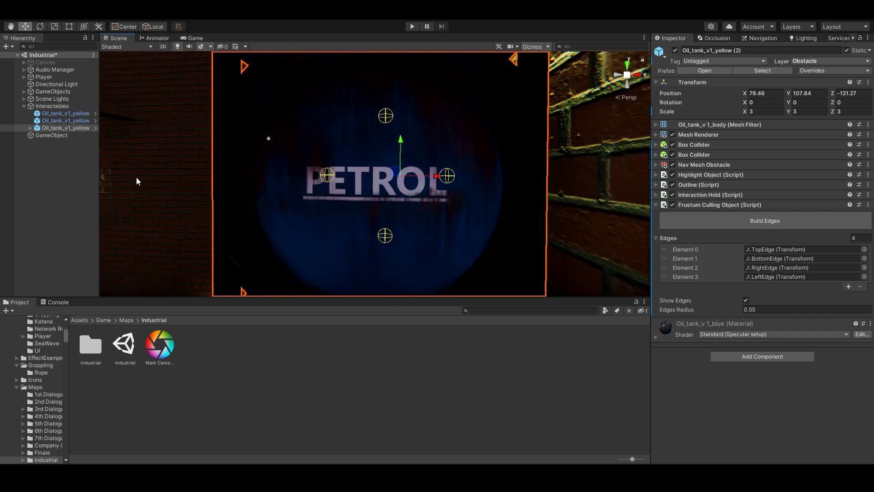
{"action": "left_click", "coordinate": [29, 128]}
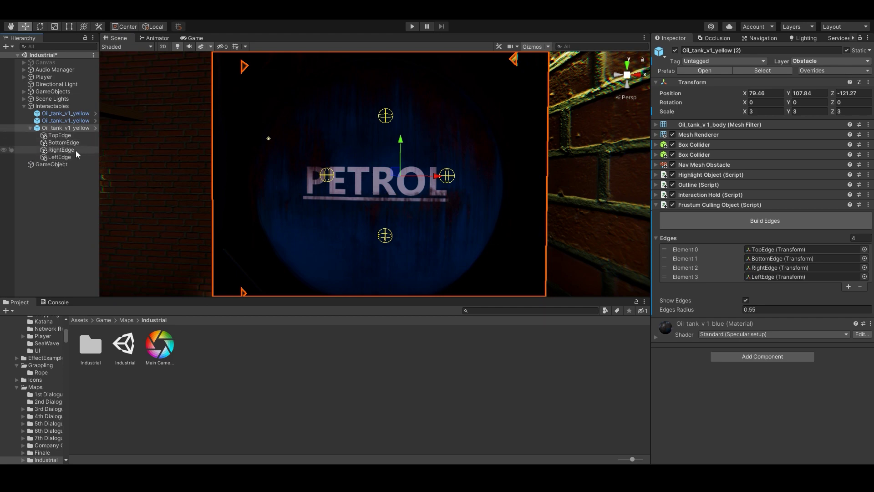
Move the tank's TopEdge up along Y to 3.031
{"action": "left_click", "coordinate": [69, 137]}
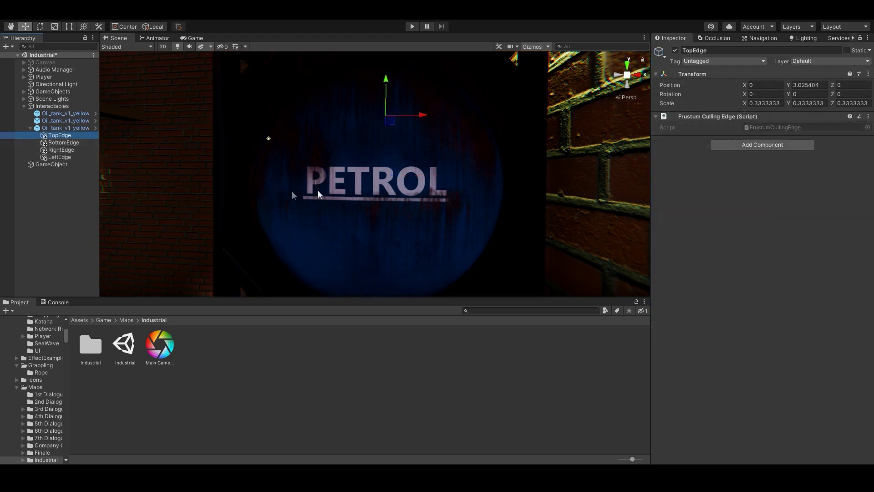
{"action": "right_click_drag", "start_coordinate": [260, 189], "coordinate": [424, 227]}
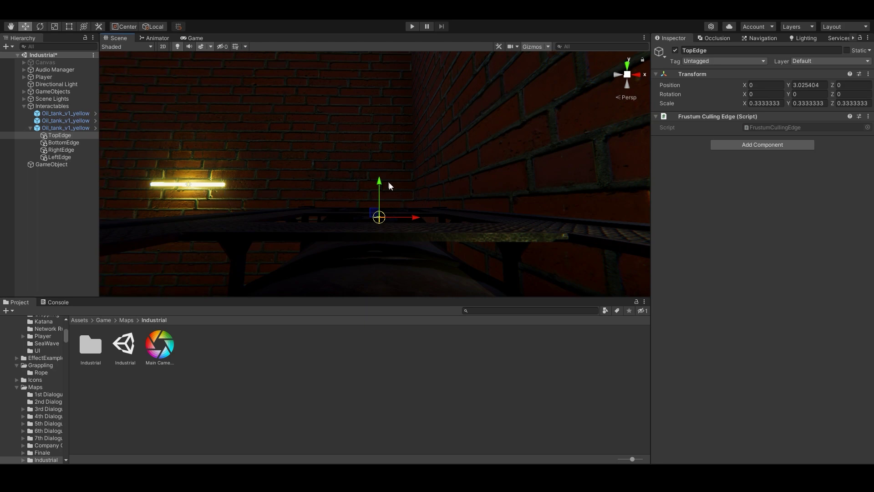
{"action": "mouse_move", "coordinate": [379, 180]}
{"action": "left_mouse_down"}
{"action": "mouse_move", "coordinate": [387, 131]}
{"action": "mouse_move", "coordinate": [391, 176]}
{"action": "left_mouse_up"}
{"action": "key", "text": "s"}
{"action": "right_click_drag", "start_coordinate": [390, 220], "coordinate": [398, 234]}
{"action": "key", "text": "a"}
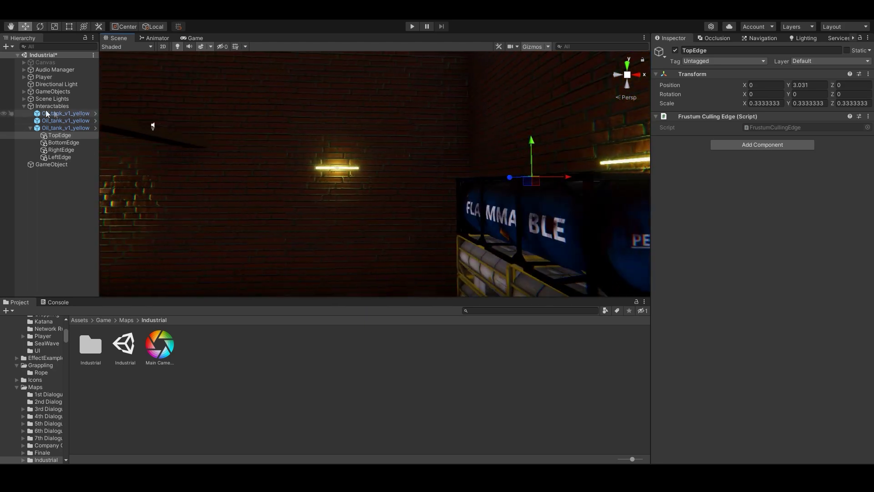
Collapse Interactables and dock the Game view to the right of the Scene view
{"action": "left_click", "coordinate": [24, 106]}
{"action": "left_click_drag", "start_coordinate": [196, 38], "coordinate": [581, 188]}
{"action": "key", "text": "d"}
{"action": "right_click_drag", "start_coordinate": [307, 173], "coordinate": [349, 79]}
{"action": "key", "text": "s"}
Play the Industrial scene, leave maximized Game view, and look around in the Game view
{"action": "left_click", "coordinate": [415, 27]}
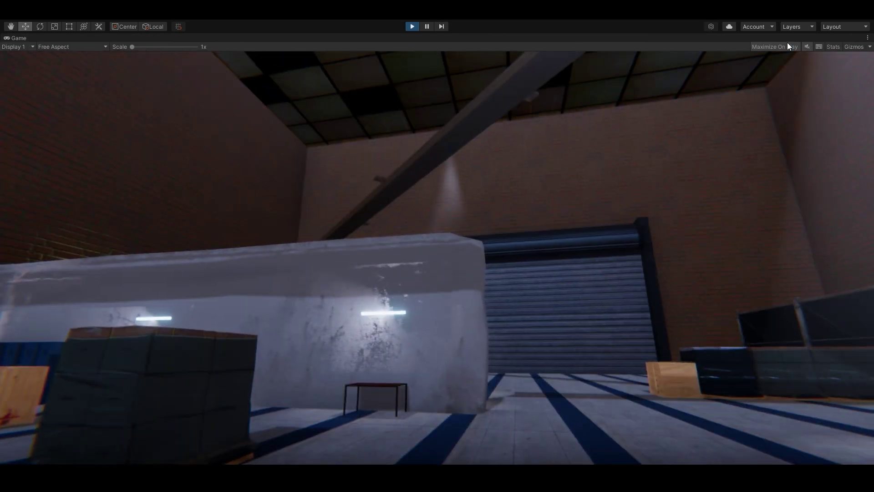
{"action": "left_click", "coordinate": [787, 43]}
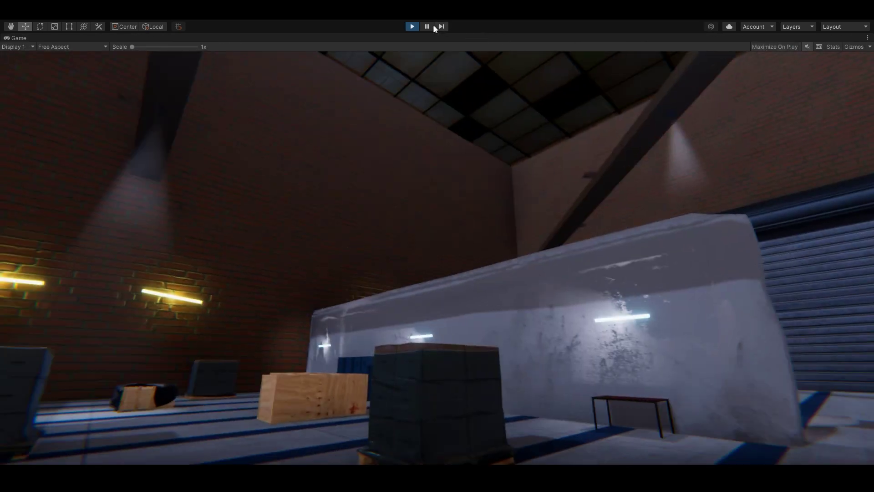
{"action": "double_click", "coordinate": [429, 27]}
{"action": "left_click", "coordinate": [537, 173]}
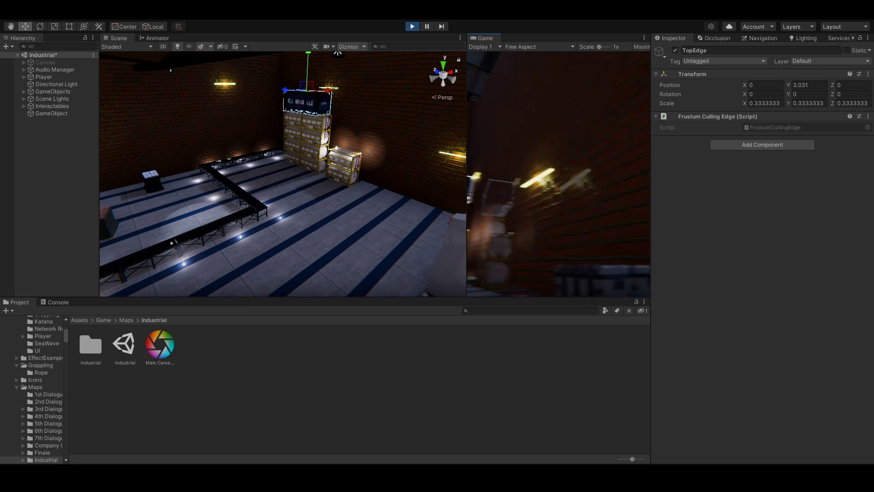
Stop play mode and expand Scene Lights to list the sphere lights
{"action": "left_click", "coordinate": [413, 27]}
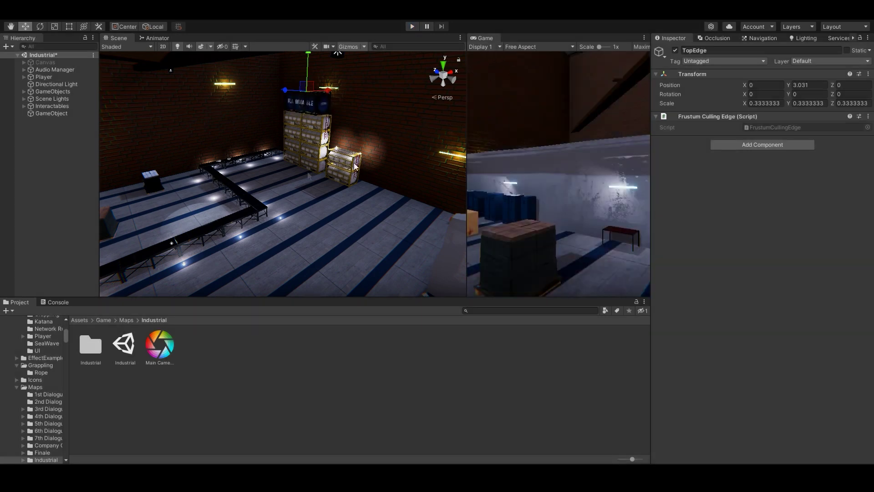
{"action": "right_click_drag", "start_coordinate": [373, 160], "coordinate": [255, 206]}
{"action": "left_click", "coordinate": [23, 99]}
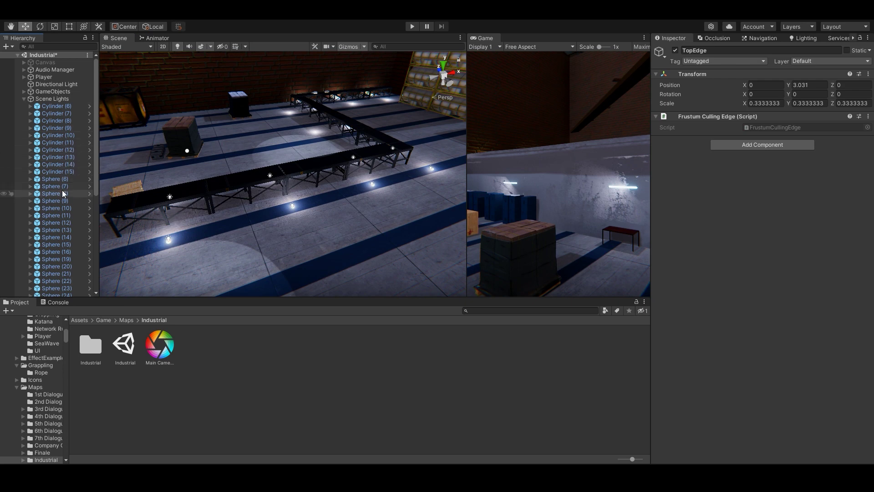
{"action": "mouse_move", "coordinate": [271, 185]}
{"action": "right_mouse_down"}
{"action": "mouse_move", "coordinate": [291, 195]}
{"action": "mouse_move", "coordinate": [280, 191]}
{"action": "right_mouse_up"}
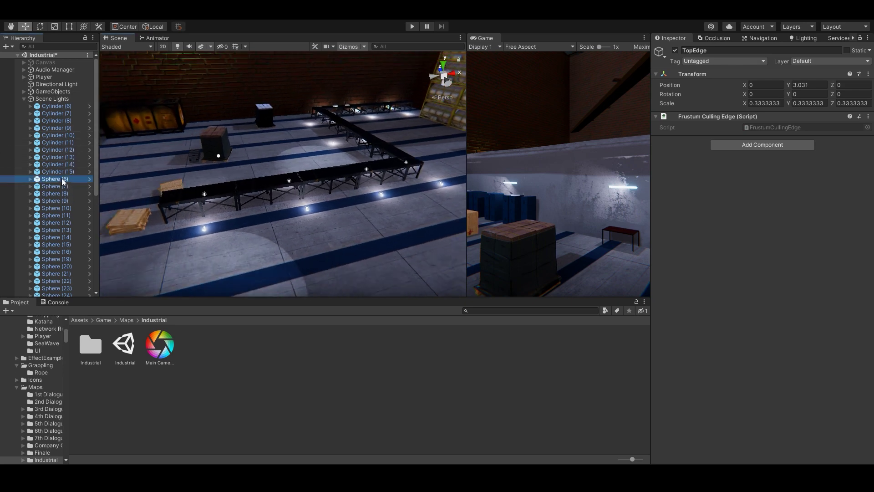
Give Sphere (6) through Sphere (26) a Frustum Culling Object and build their four edges
{"action": "left_click", "coordinate": [61, 179]}
{"action": "scroll", "coordinate": [69, 214], "scroll_direction": "down", "scroll_amount": 3}
{"action": "scroll", "coordinate": [69, 245], "scroll_direction": "down", "scroll_amount": 3}
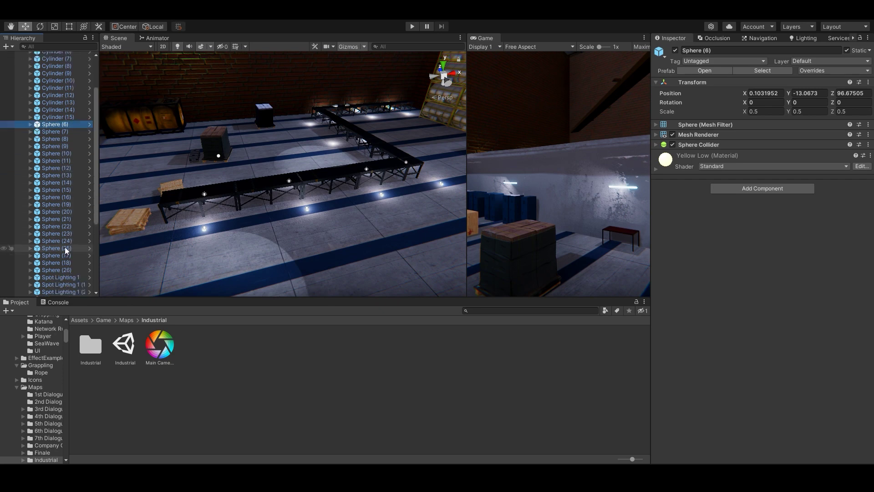
{"action": "left_click", "coordinate": [63, 270], "text": "shift"}
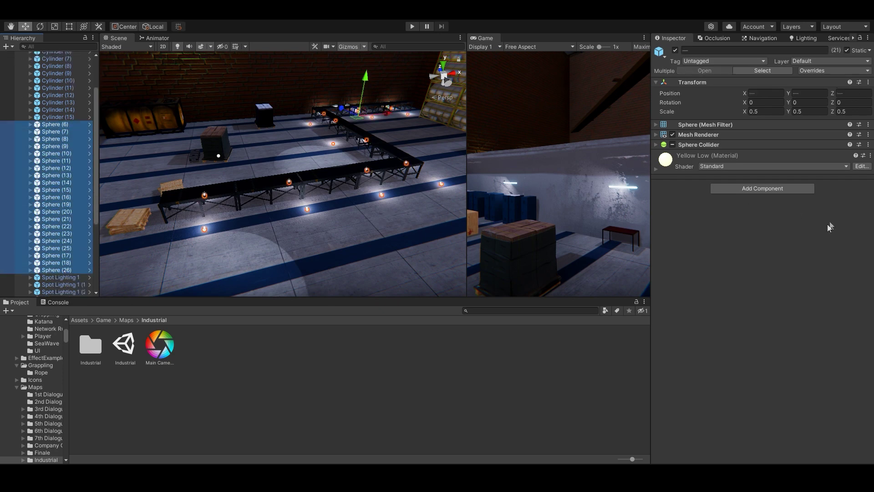
{"action": "left_click", "coordinate": [769, 188]}
{"action": "left_click", "coordinate": [772, 239]}
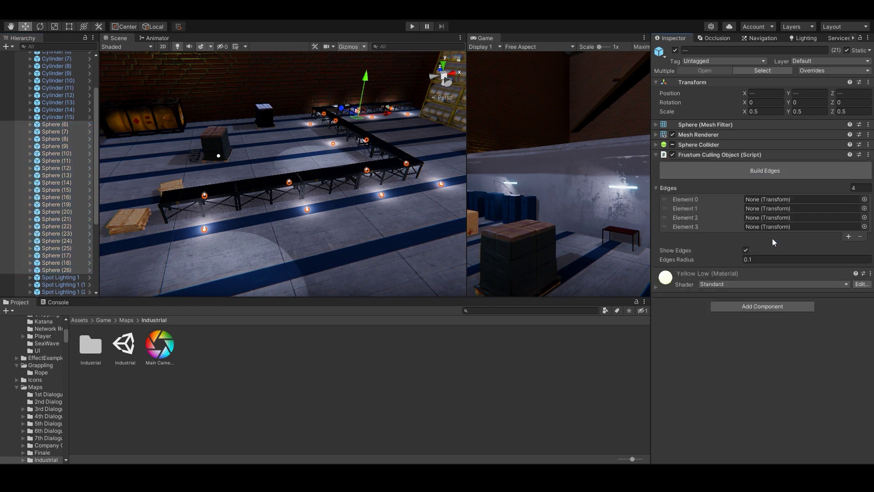
{"action": "left_click", "coordinate": [752, 175]}
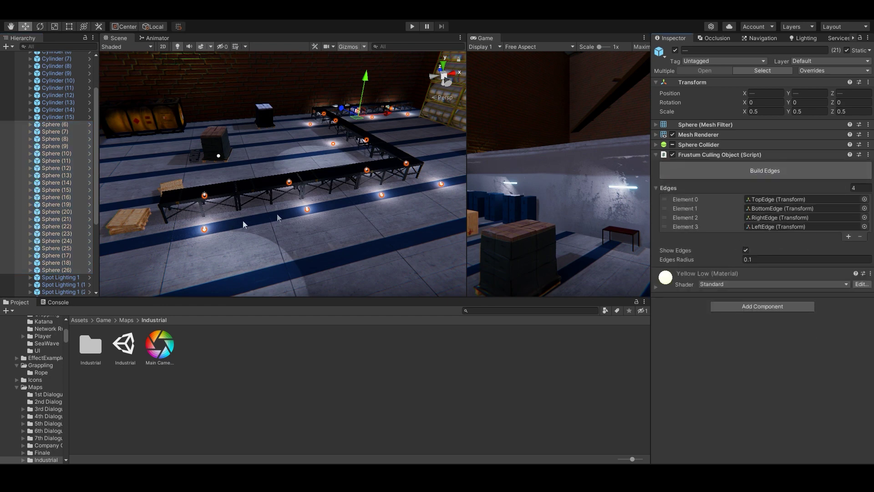
{"action": "key", "text": "w"}
{"action": "right_click_drag", "start_coordinate": [223, 220], "coordinate": [343, 249]}
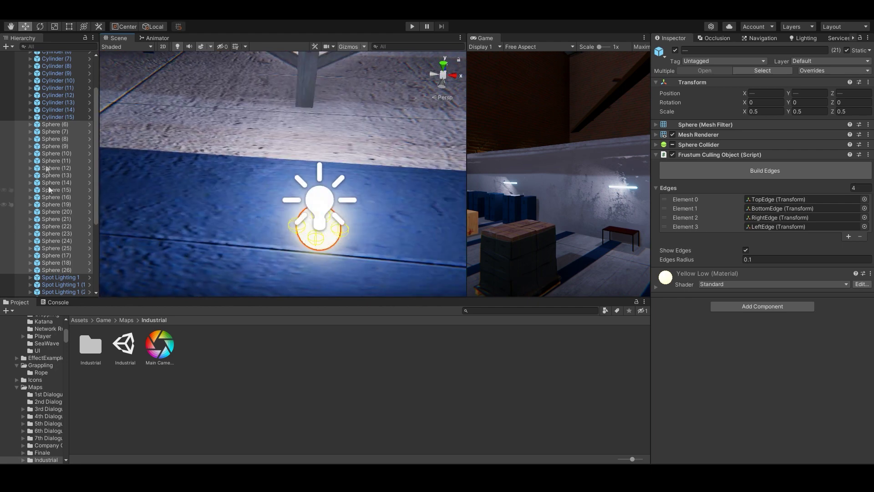
Select Sphere (12), reveal its four edge children, and collapse its Frustum Culling Object component
{"action": "left_click", "coordinate": [64, 126]}
{"action": "left_click", "coordinate": [302, 237]}
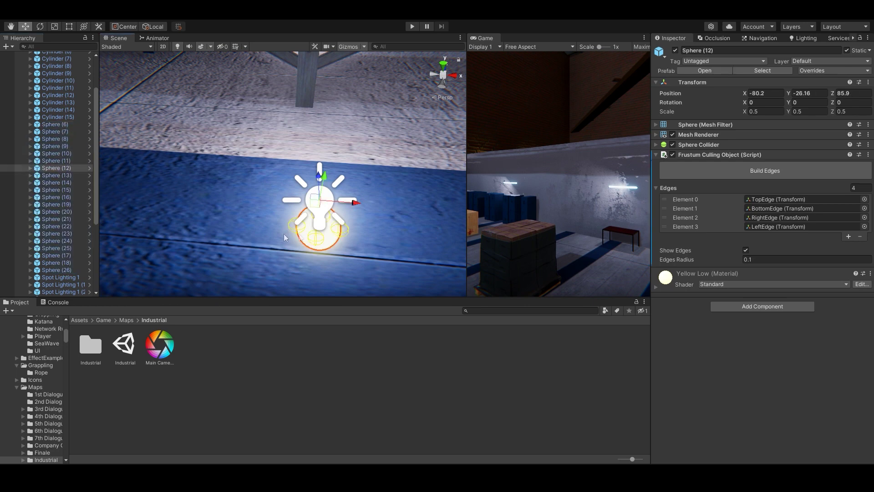
{"action": "left_click", "coordinate": [29, 168]}
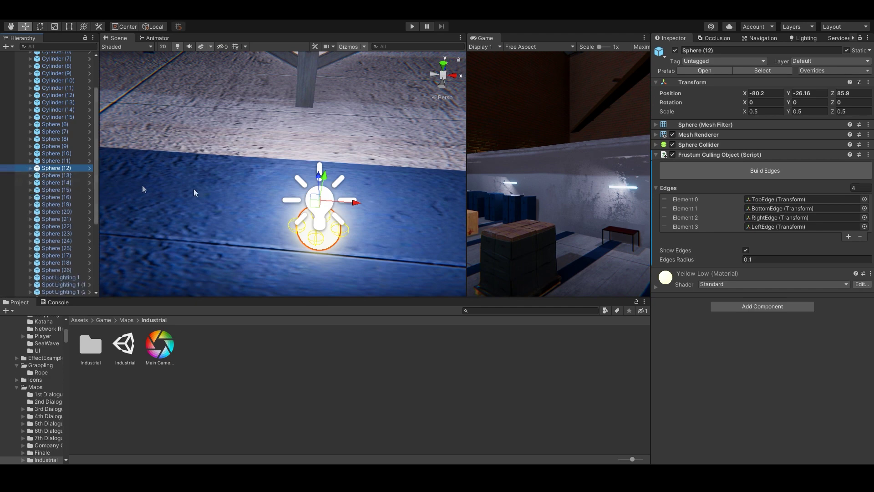
{"action": "right_click_drag", "start_coordinate": [259, 220], "coordinate": [280, 205]}
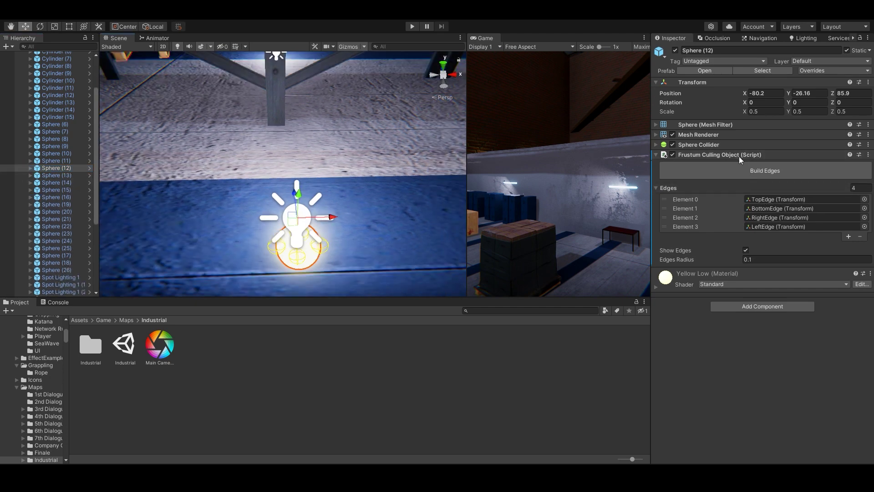
{"action": "left_click", "coordinate": [741, 154]}
{"action": "scroll", "coordinate": [351, 205], "scroll_direction": "down", "scroll_amount": 5}
{"action": "scroll", "coordinate": [360, 220], "scroll_direction": "down", "scroll_amount": 8}
Select Main Camera and start play mode
{"action": "right_click_drag", "start_coordinate": [359, 223], "coordinate": [397, 241]}
{"action": "scroll", "coordinate": [329, 231], "scroll_direction": "down", "scroll_amount": 3}
{"action": "right_click_drag", "start_coordinate": [313, 225], "coordinate": [292, 214]}
{"action": "scroll", "coordinate": [60, 108], "scroll_direction": "up", "scroll_amount": 4}
{"action": "left_click", "coordinate": [66, 76]}
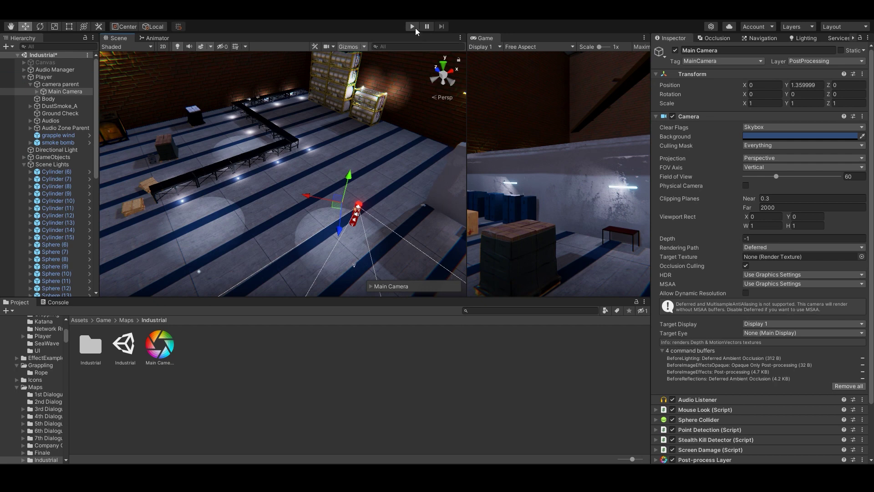
{"action": "left_click", "coordinate": [415, 28]}
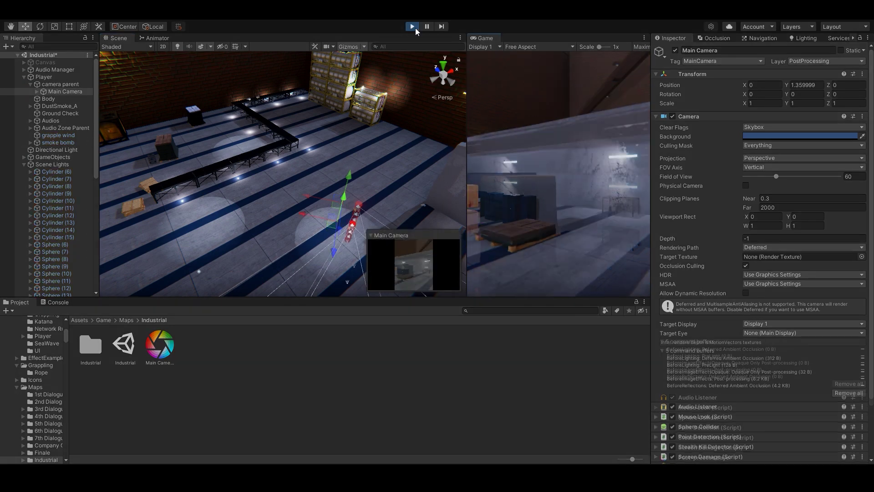
Hide the camera preview and walk the player toward the crates and shutter door
{"action": "left_click", "coordinate": [370, 237]}
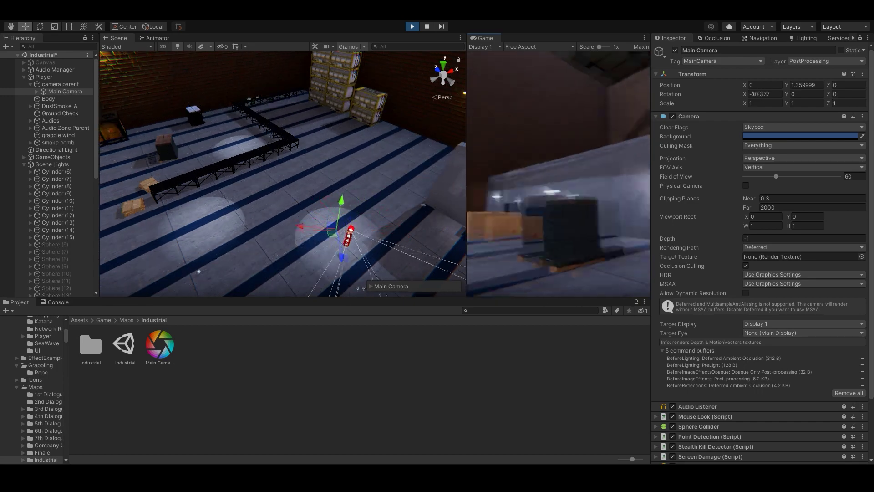
{"action": "key", "text": "w"}
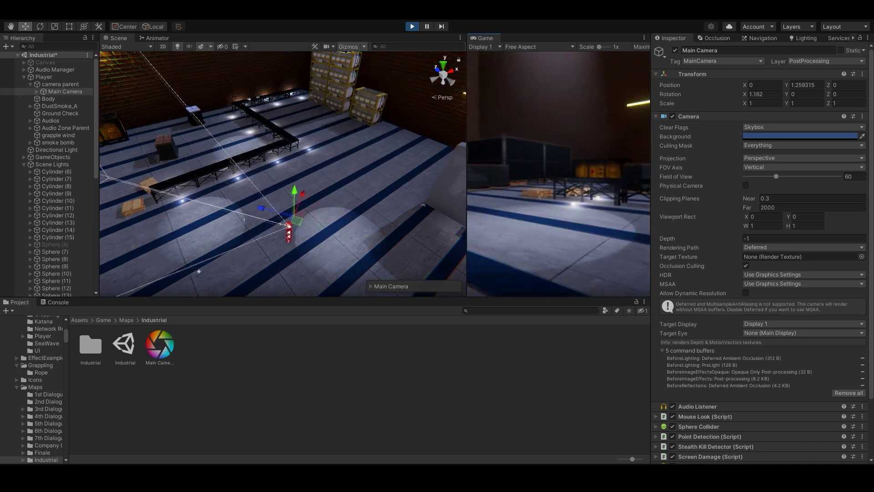
{"action": "key", "text": "w"}
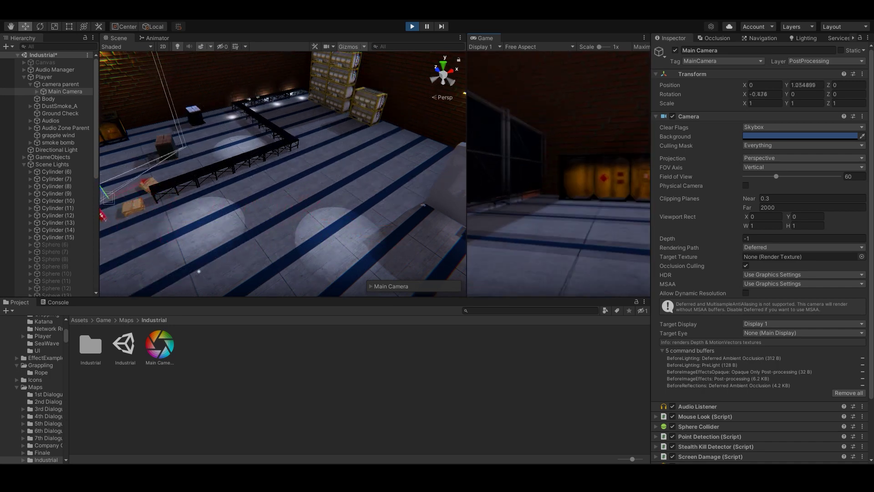
{"action": "key", "text": "w"}
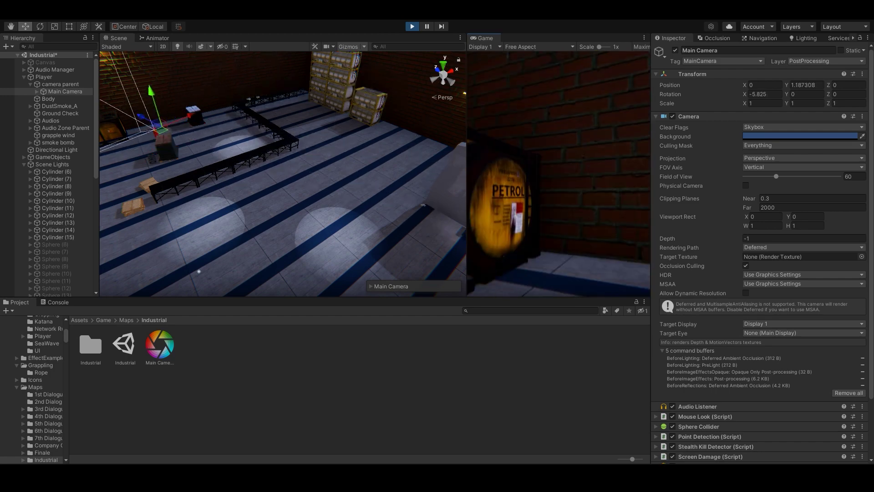
{"action": "key", "text": "w"}
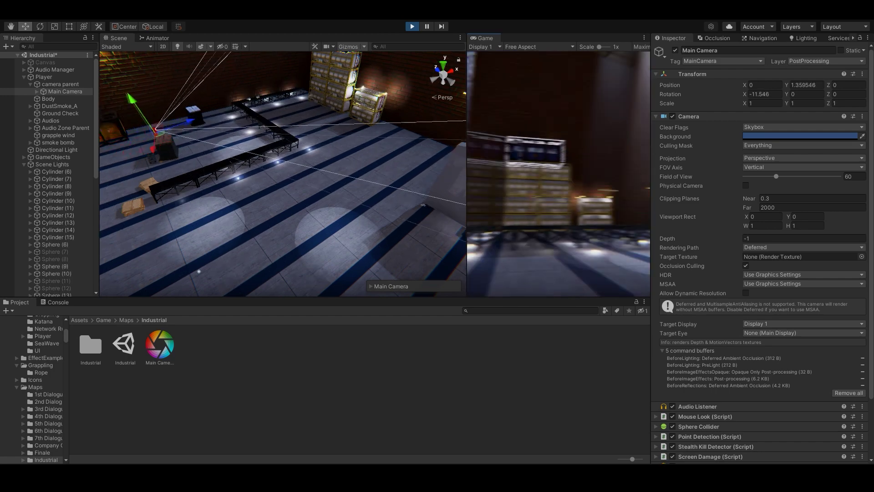
{"action": "key", "text": "w"}
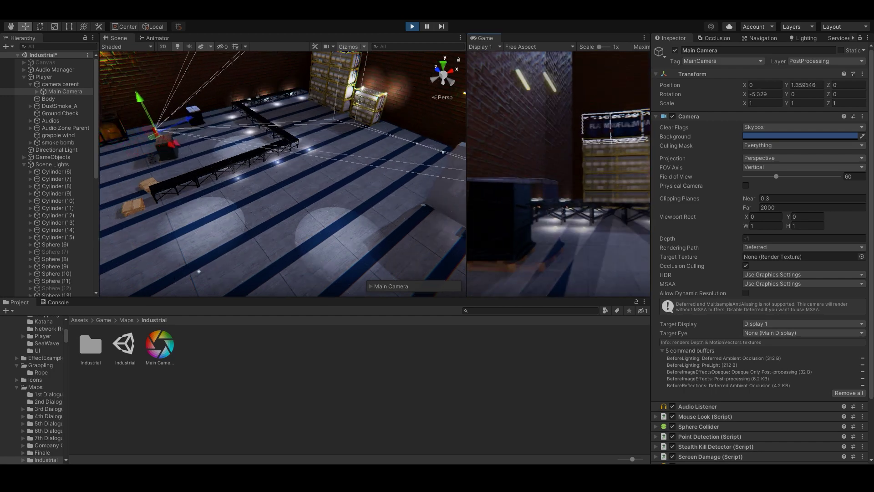